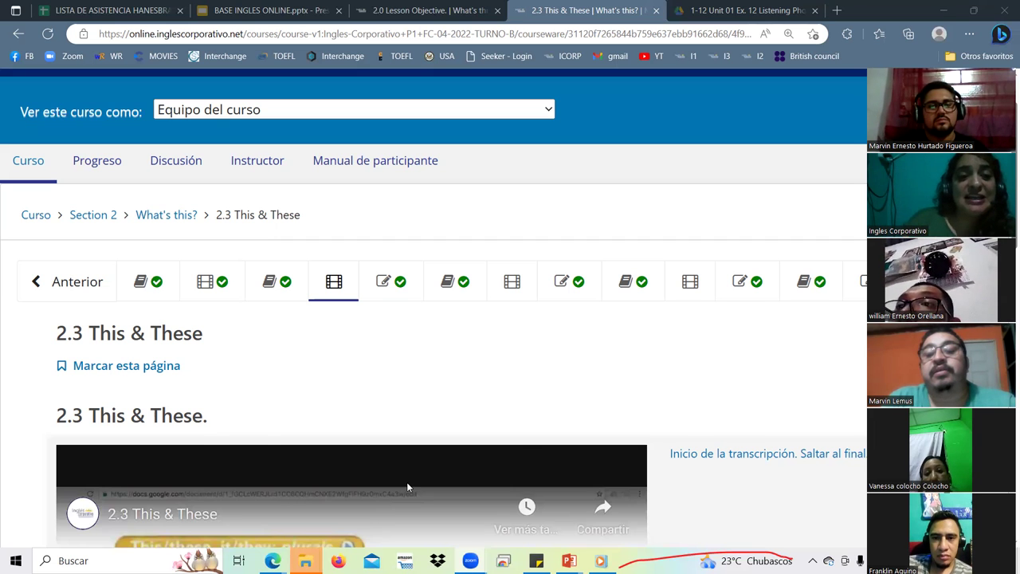
Step: Open the 2.4 Knowledge Check unit and review its instructions, object pictures and questions 2 and 3
scroll(407, 481, down, 3)
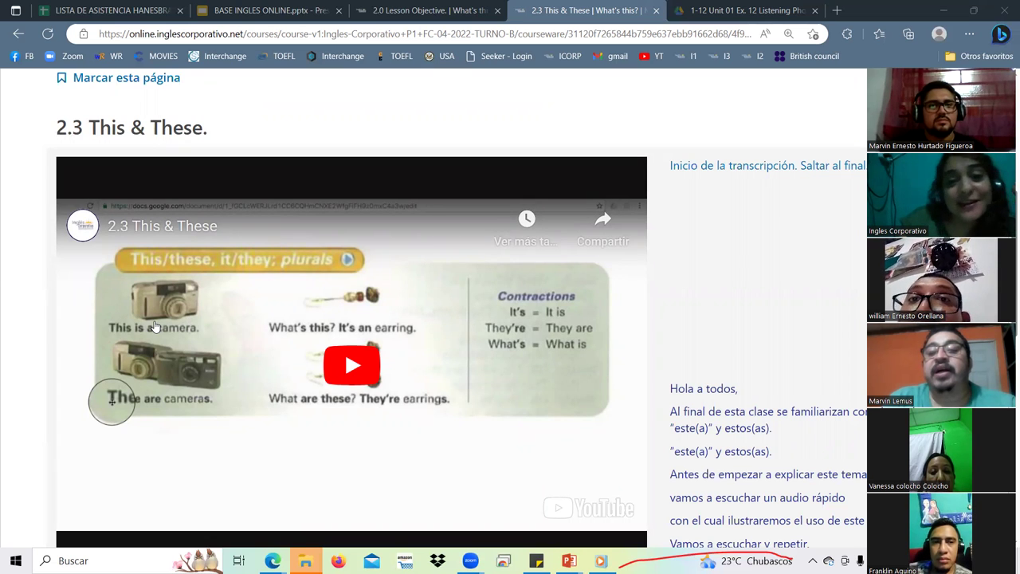
scroll(428, 423, up, 5)
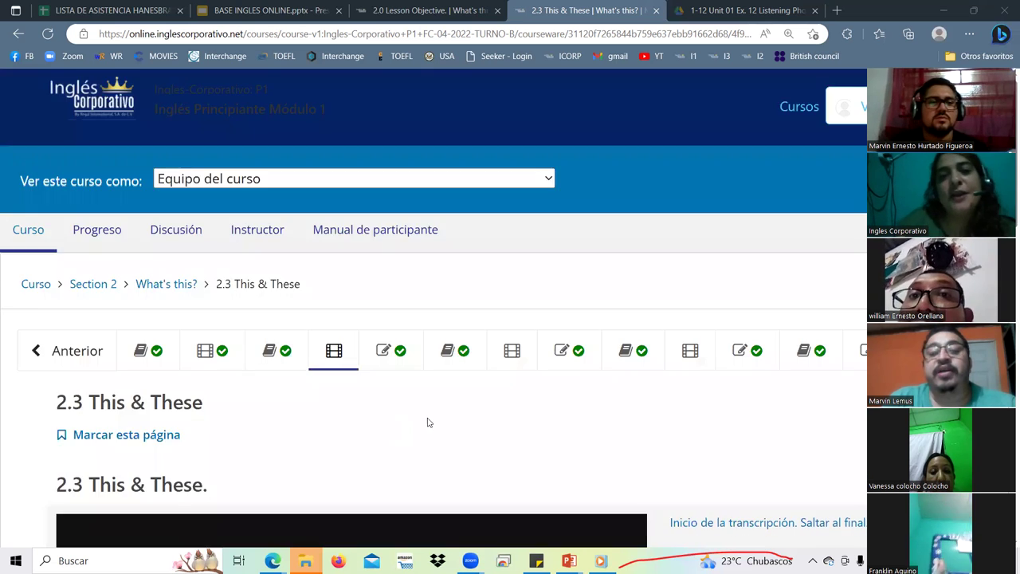
click(389, 355)
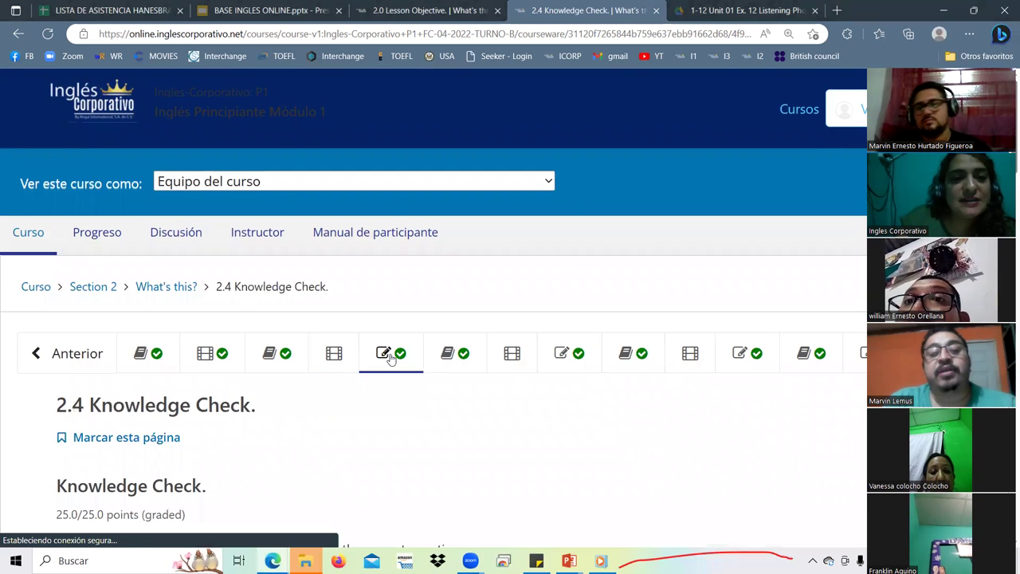
scroll(389, 355, down, 5)
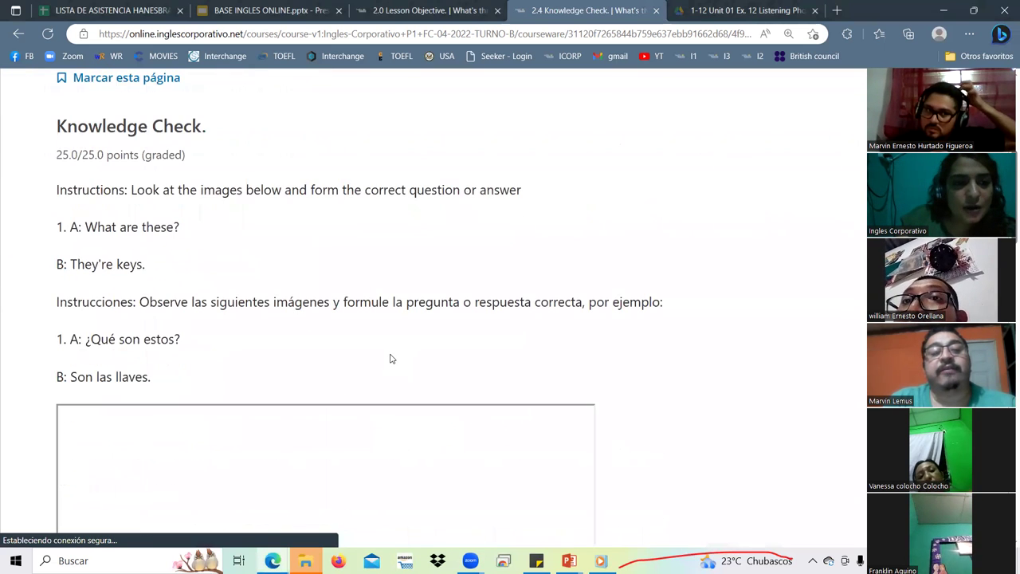
scroll(389, 359, down, 5)
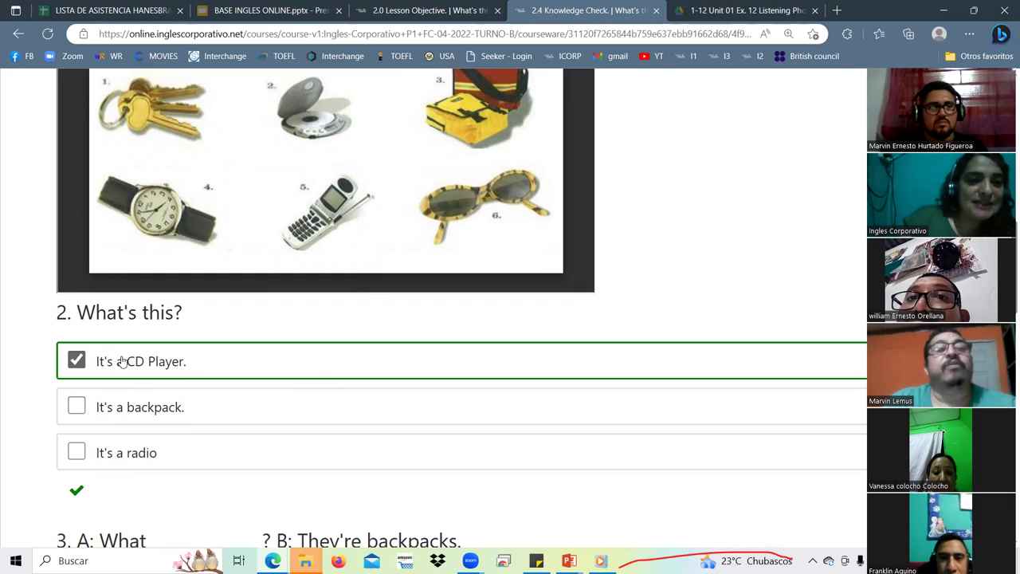
scroll(123, 362, down, 1)
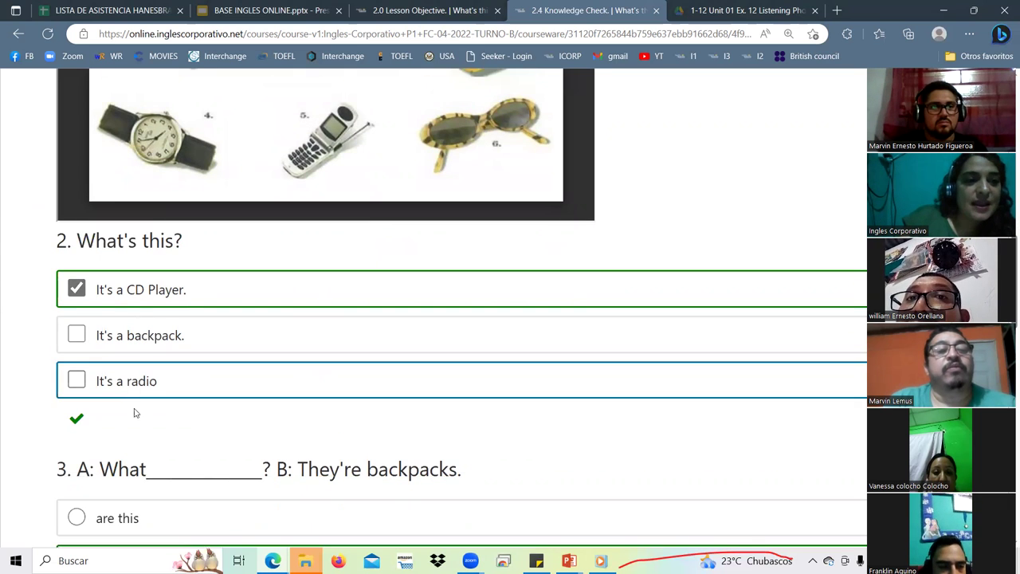
scroll(223, 446, down, 1)
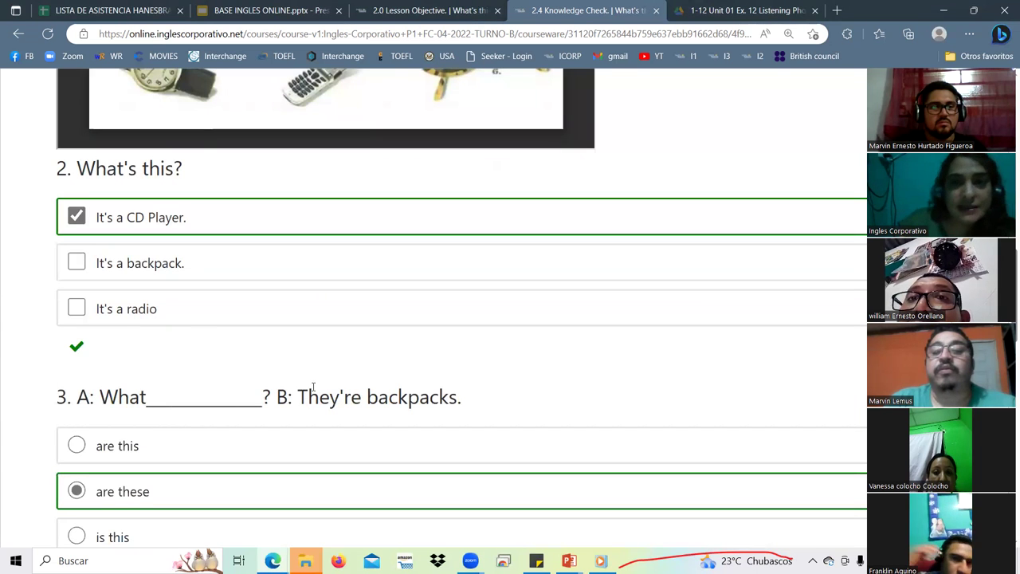
Step: Switch to the attendance spreadsheet and open the P1-10-SOCKS-TURNO-A-04-23 sheet
click(92, 12)
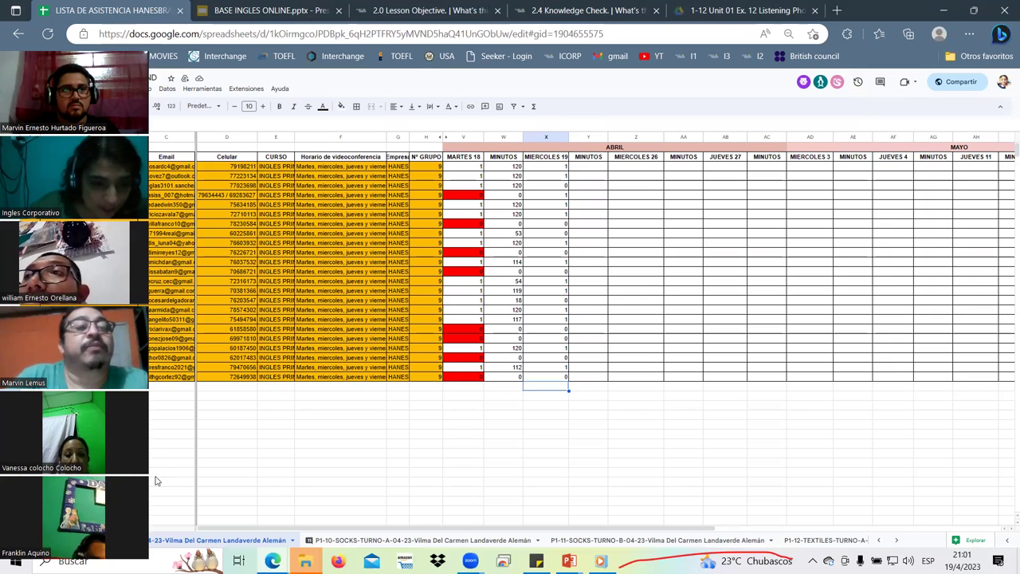
mouse_move(305, 560)
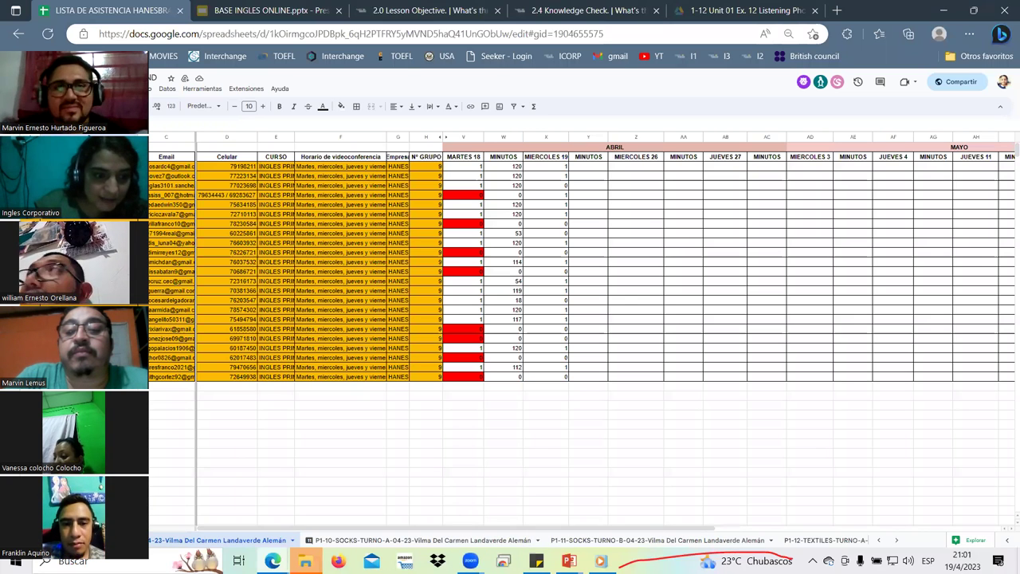
key(alt+shift+k)
key(Down)
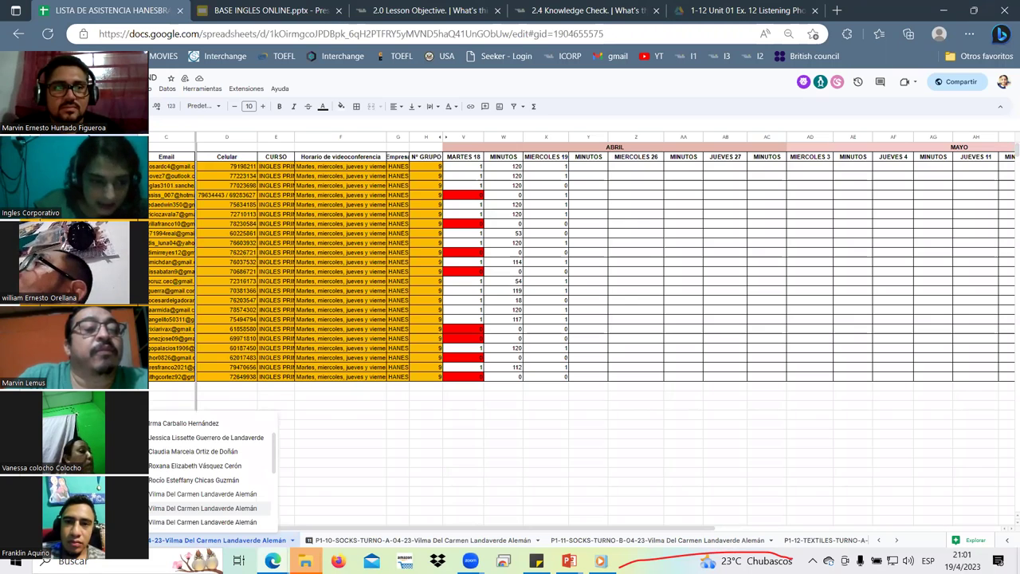
click(163, 509)
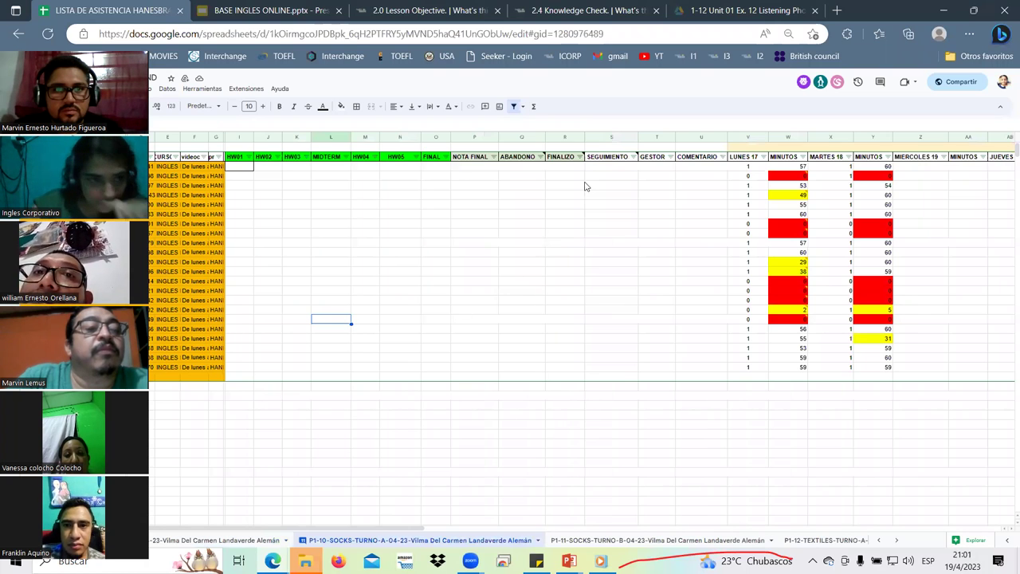
Step: Enter 1 for each of the first five students in the MIERCOLES 19 attendance column
click(933, 169)
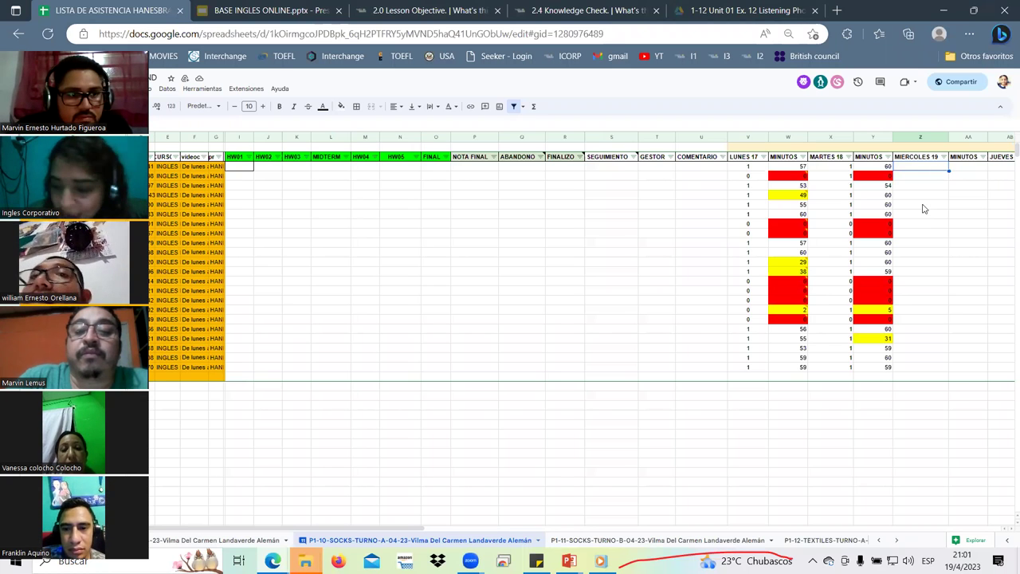
text(1)
key(Return)
text(1)
key(Return)
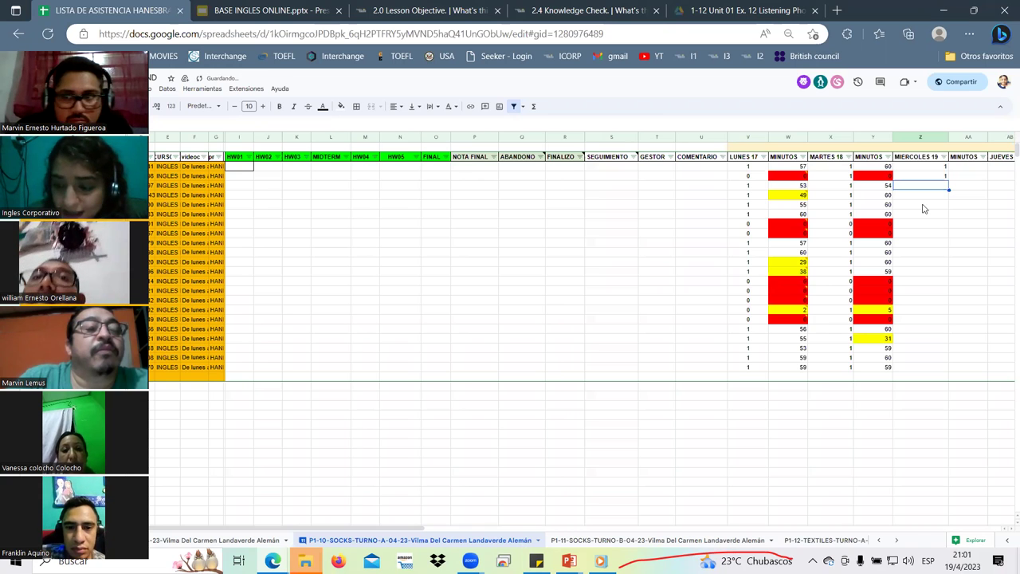
text(1)
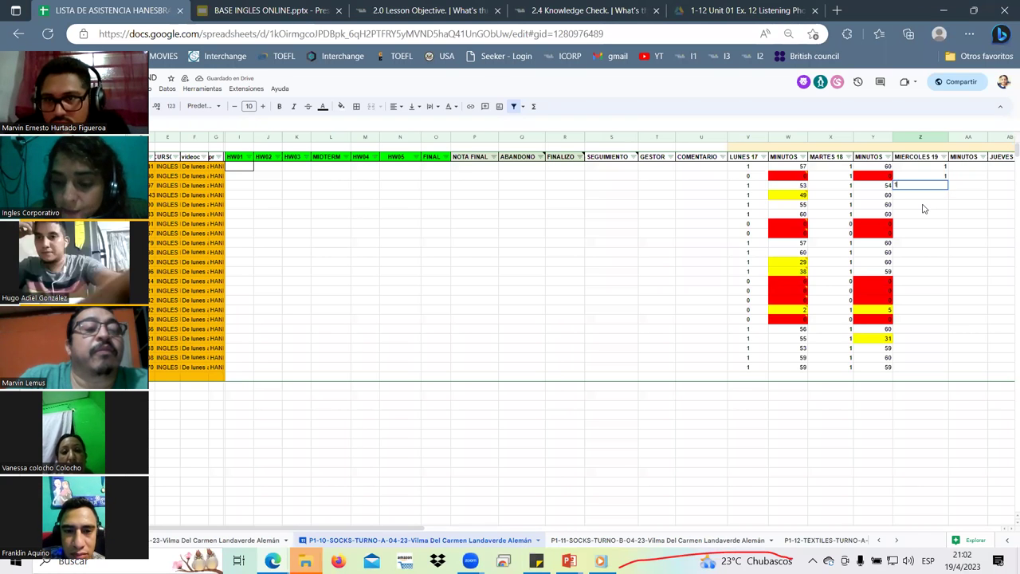
key(Return)
text(1)
key(Return)
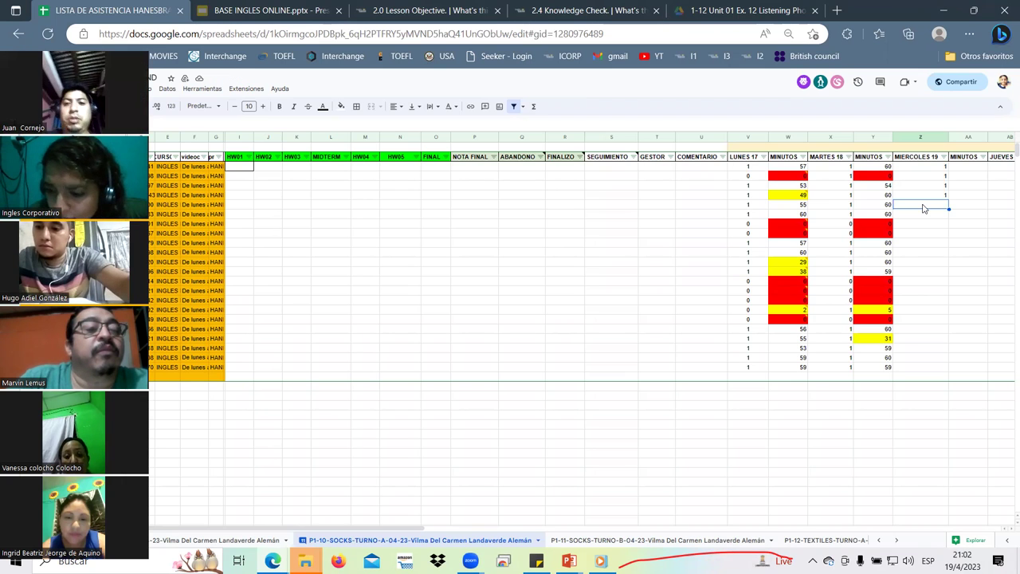
text(1)
key(Return)
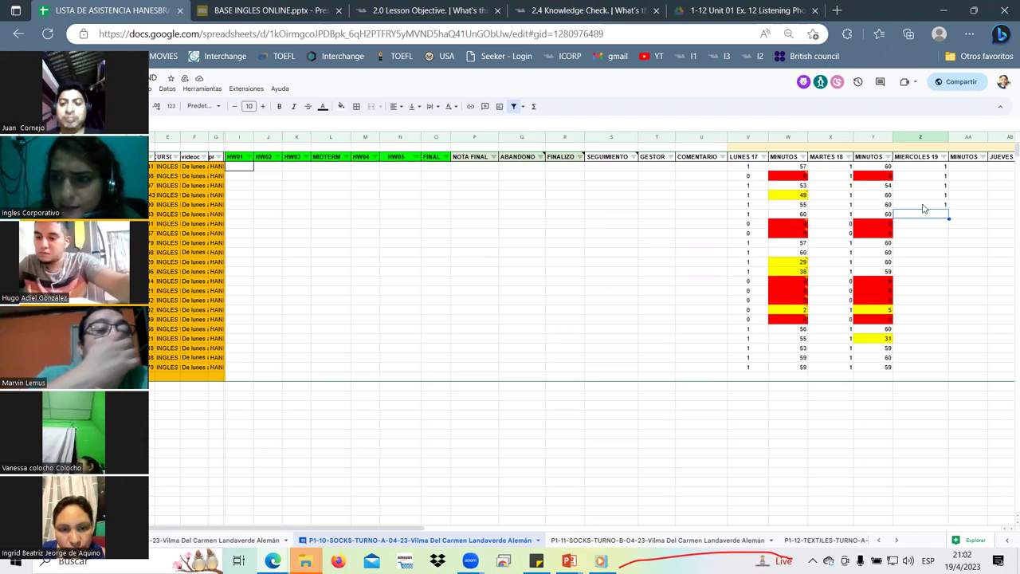
Step: Record MIERCOLES 19 attendance as 0 for the sixth and seventh students and 1 for the eighth through tenth
text(0)
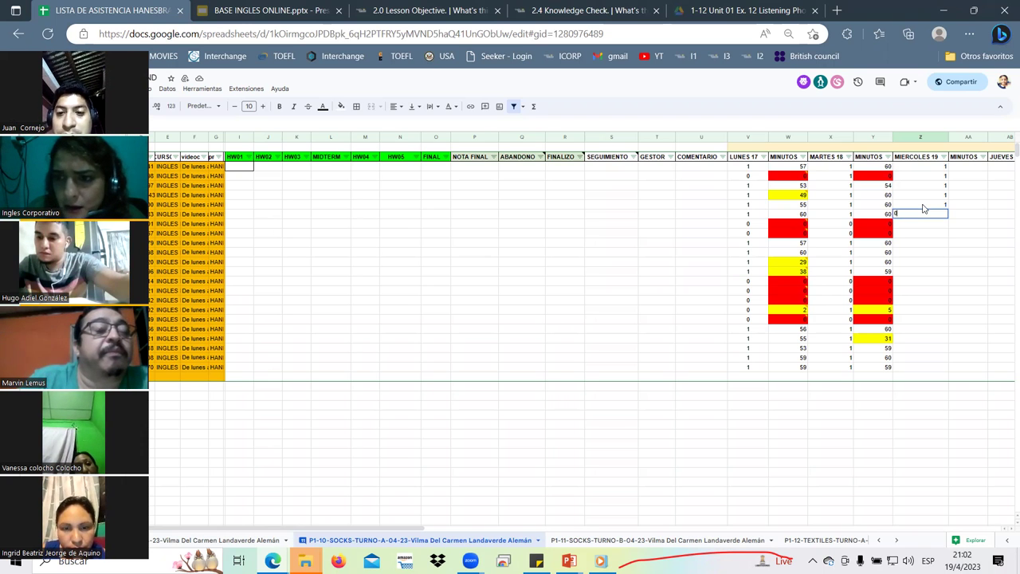
key(Return)
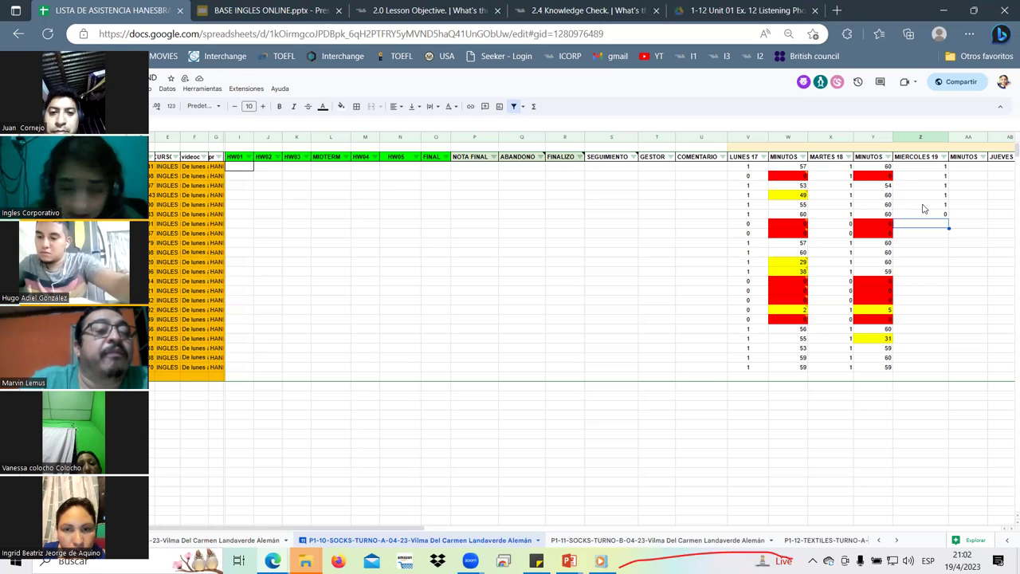
text(0)
key(Return)
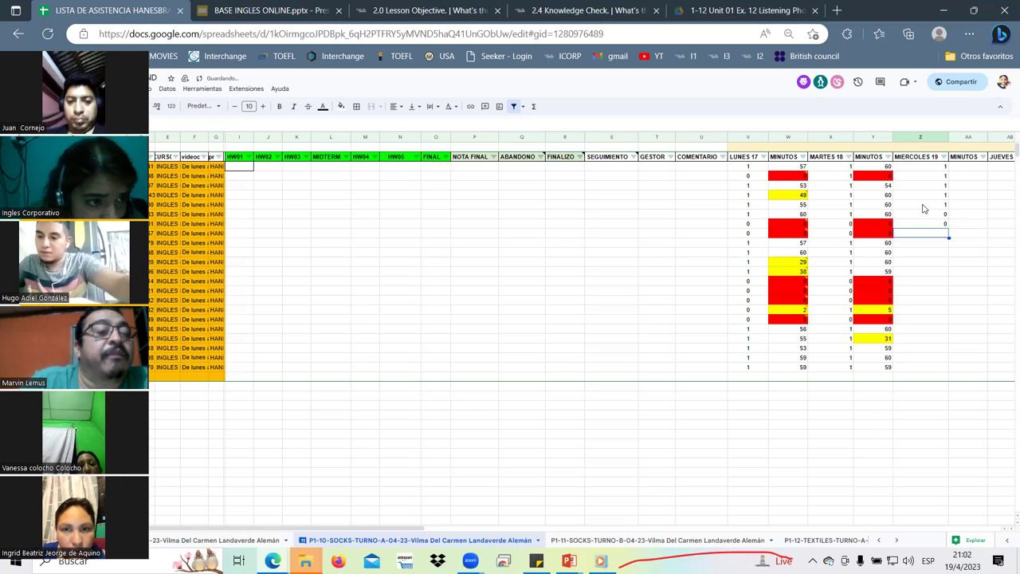
text(1)
key(Return)
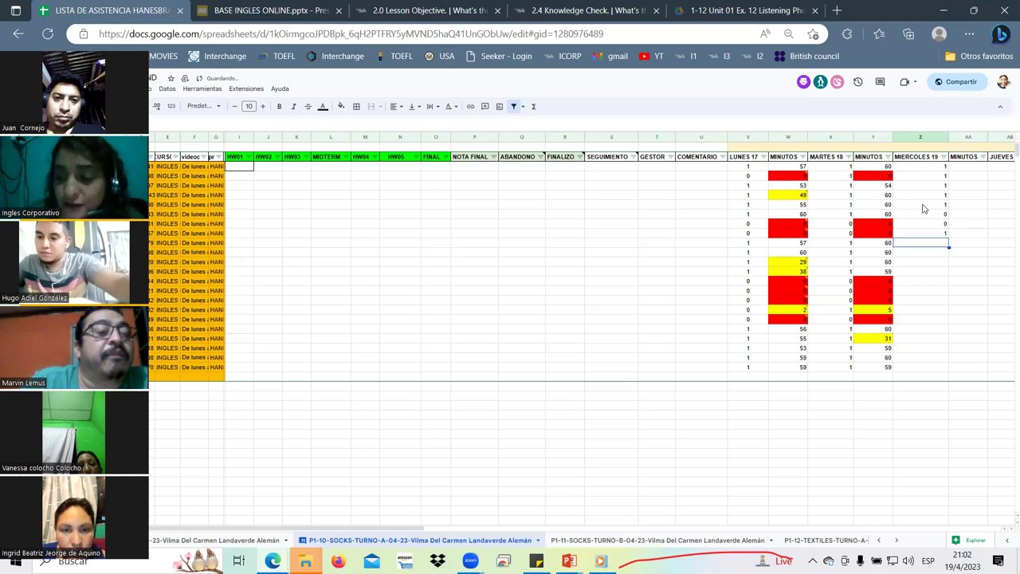
text(1)
key(Return)
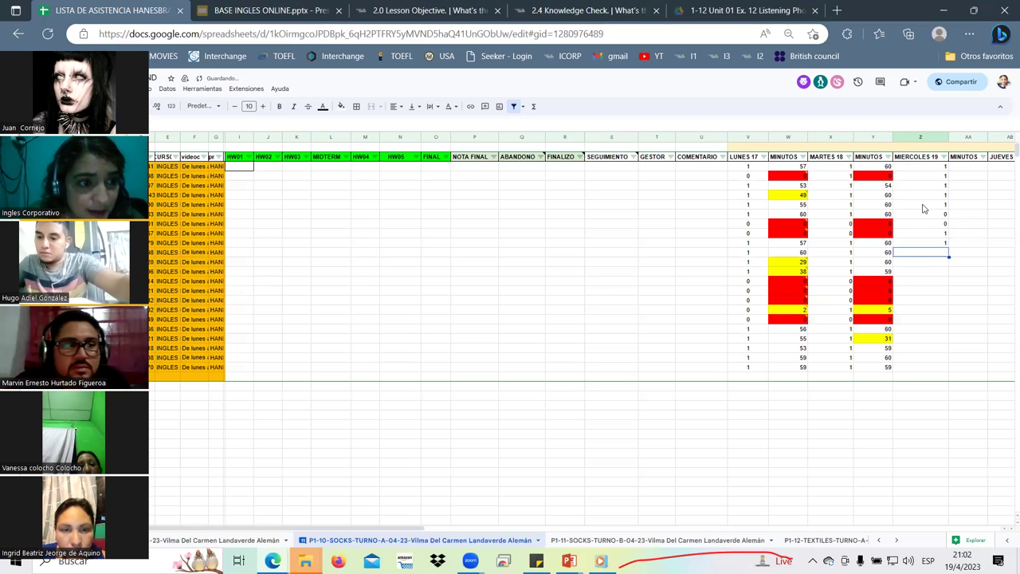
text(1)
key(Return)
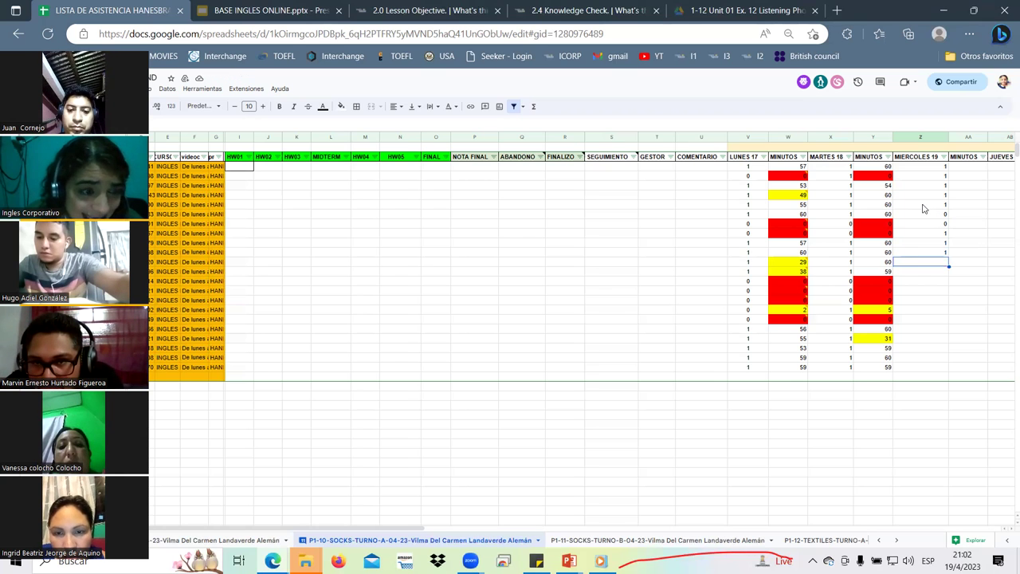
Step: Enter 0 in the MIERCOLES 19 column for the eleventh, twelfth and thirteenth students
text(0)
key(Return)
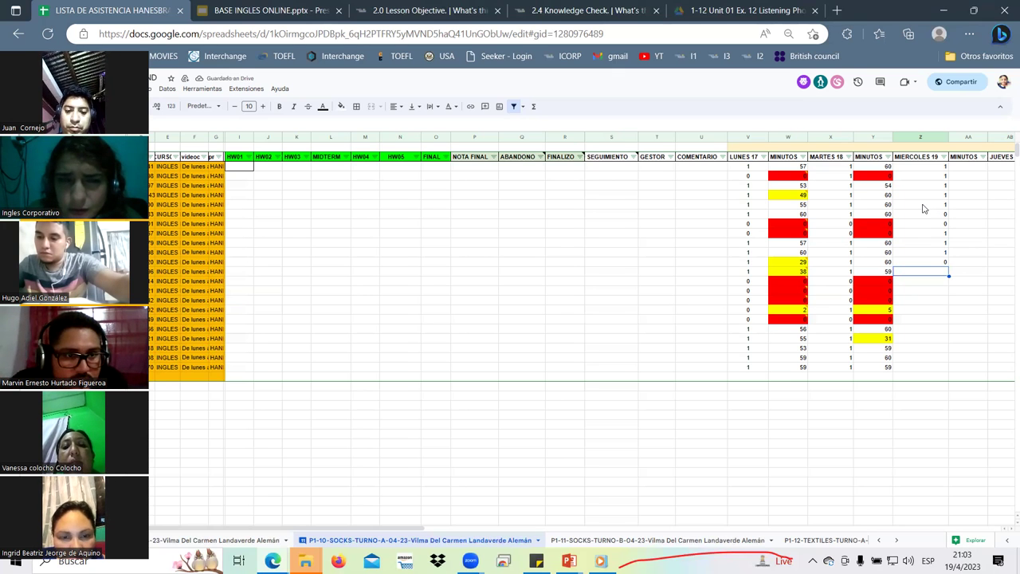
text(0)
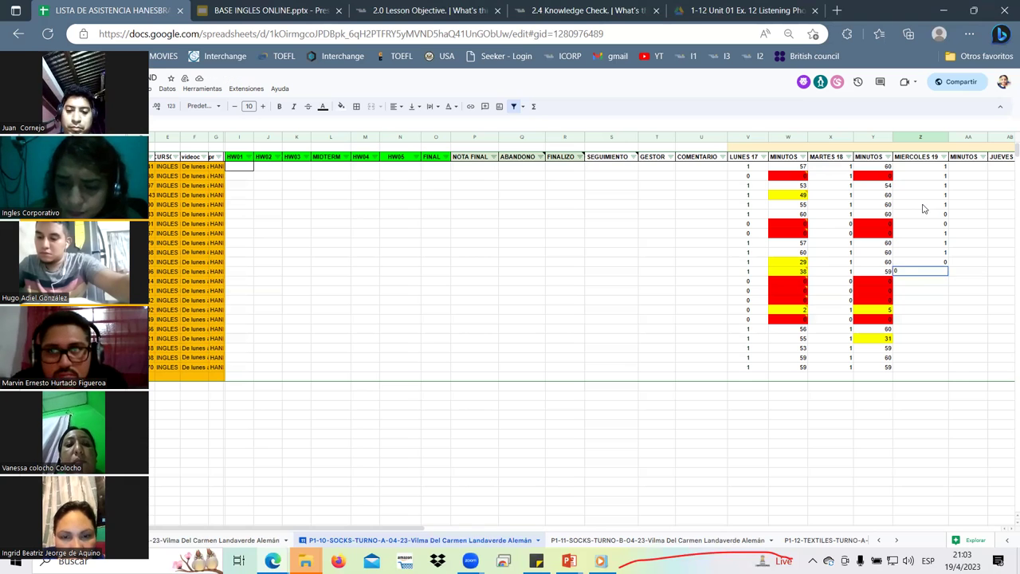
key(Return)
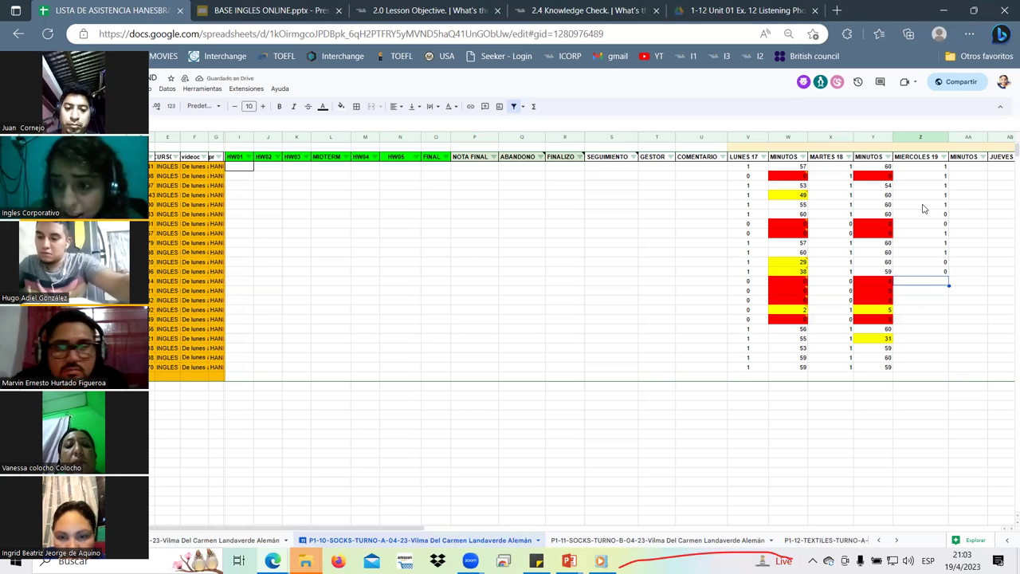
text(0)
key(Return)
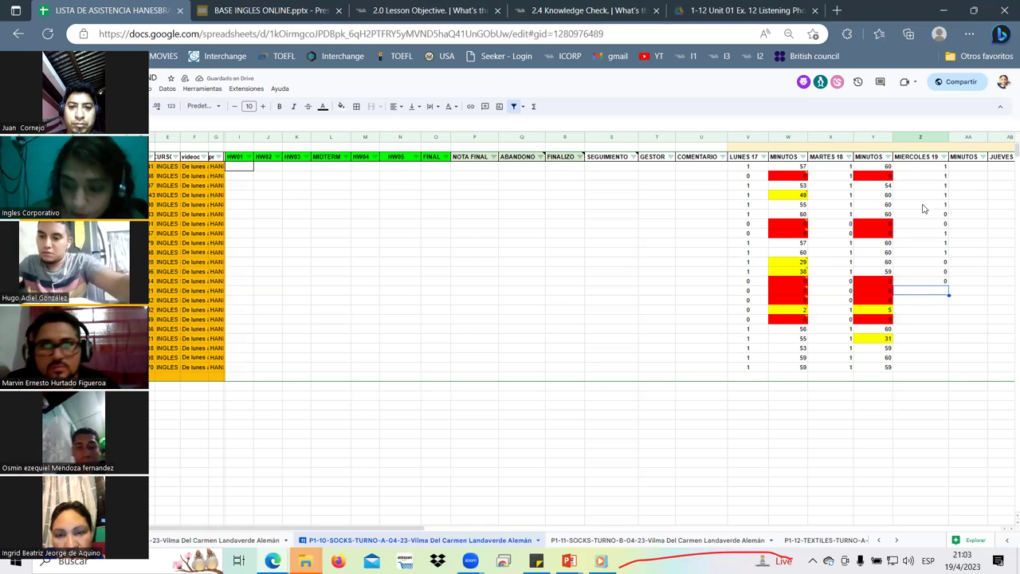
Step: Correct the thirteenth student's MIERCOLES 19 attendance to 1 and enter 1 for the fourteenth student
key(Up)
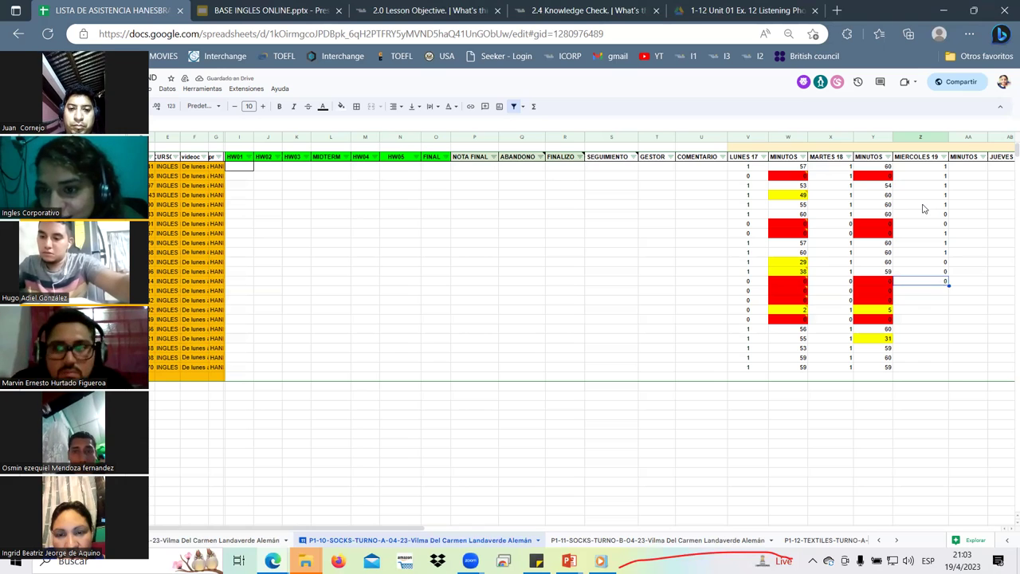
text(1)
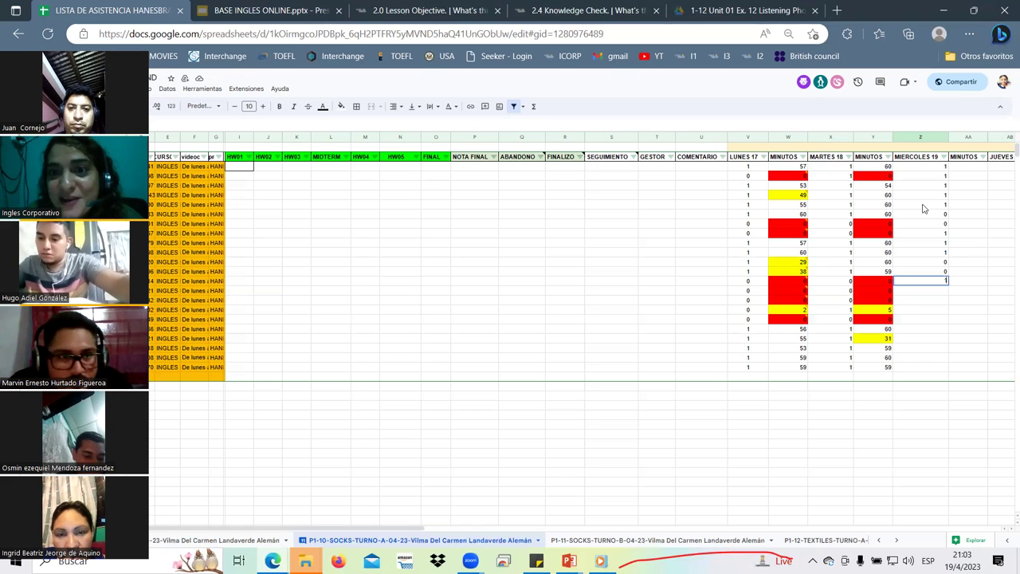
key(Return)
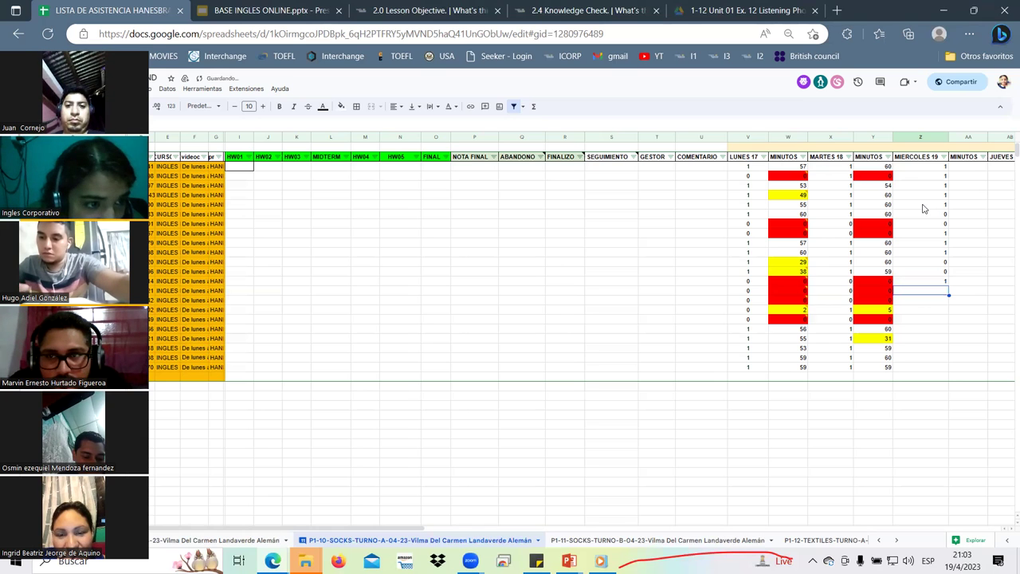
text(1)
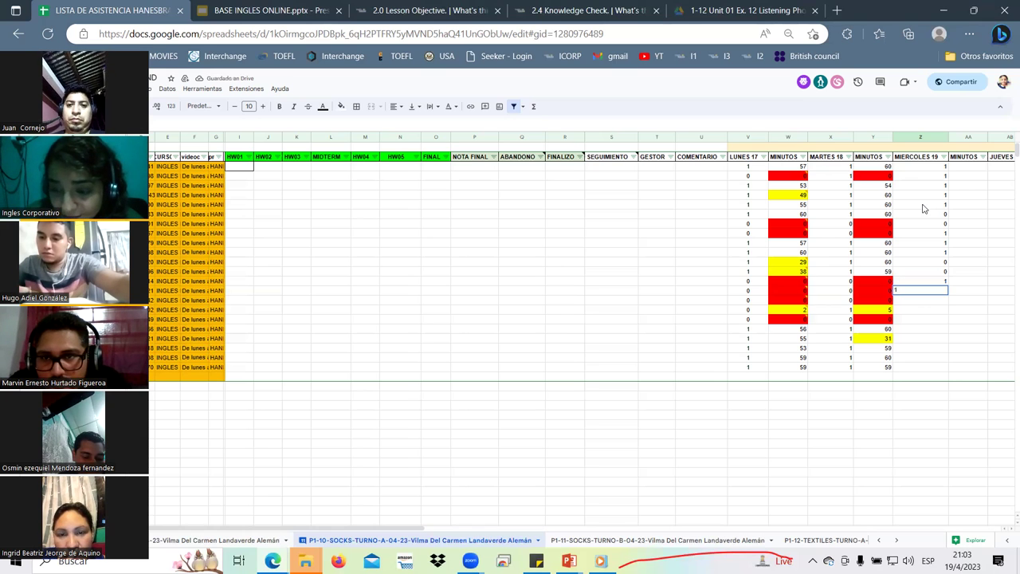
key(Return)
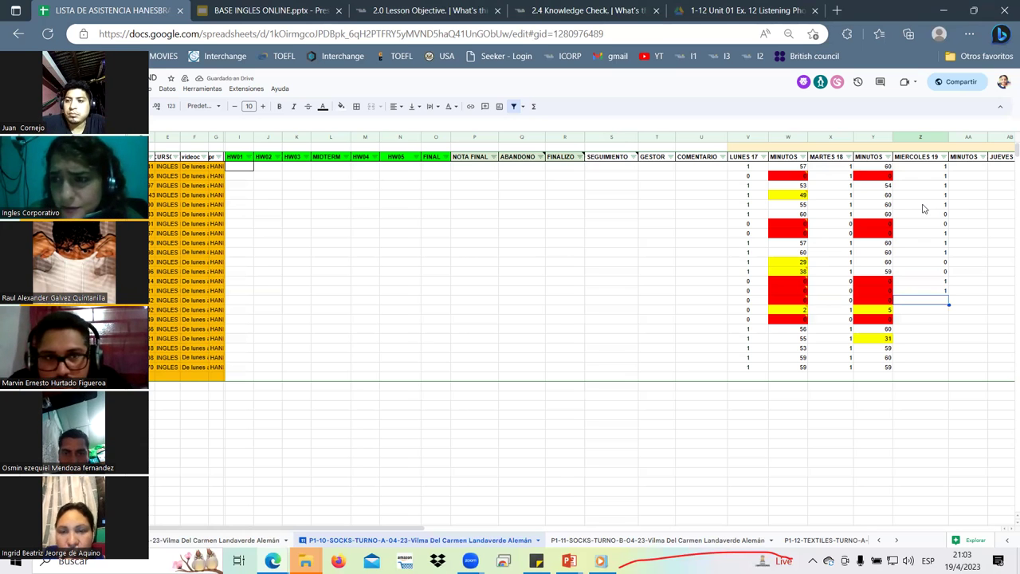
Step: Enter 0 in the MIERCOLES 19 column for the fifteenth, sixteenth and seventeenth students
text(0)
key(Return)
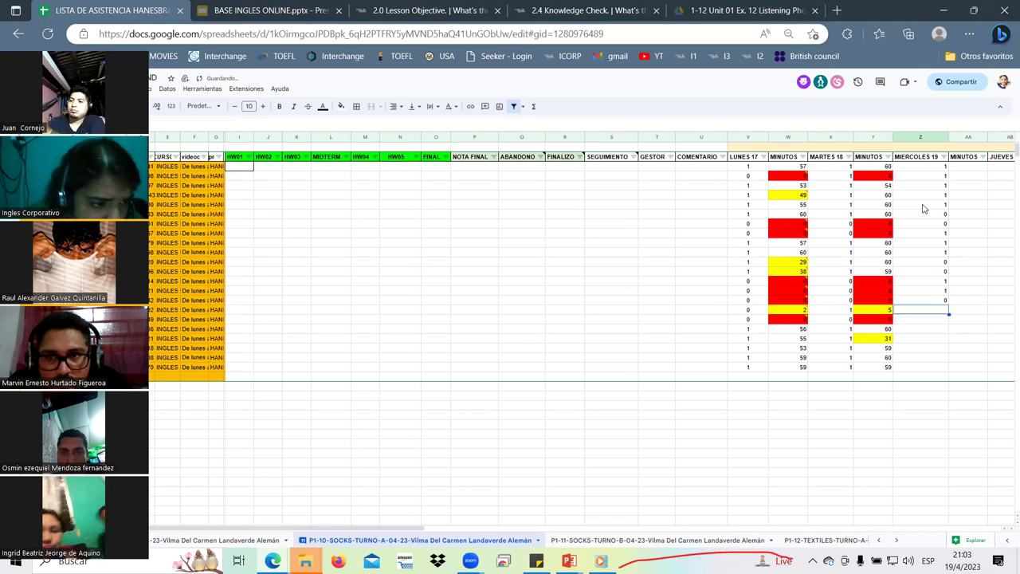
text(0)
key(Return)
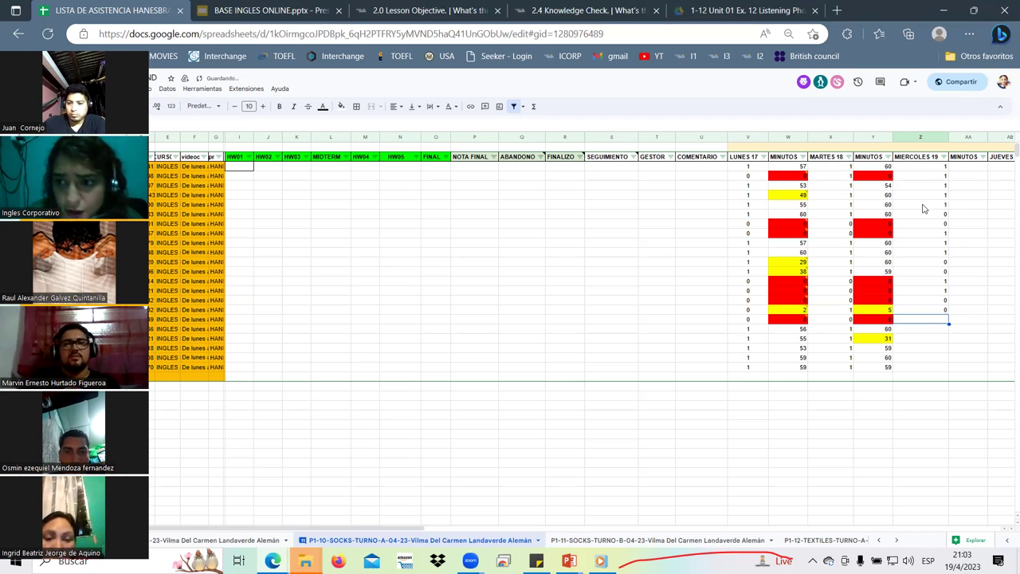
text(0)
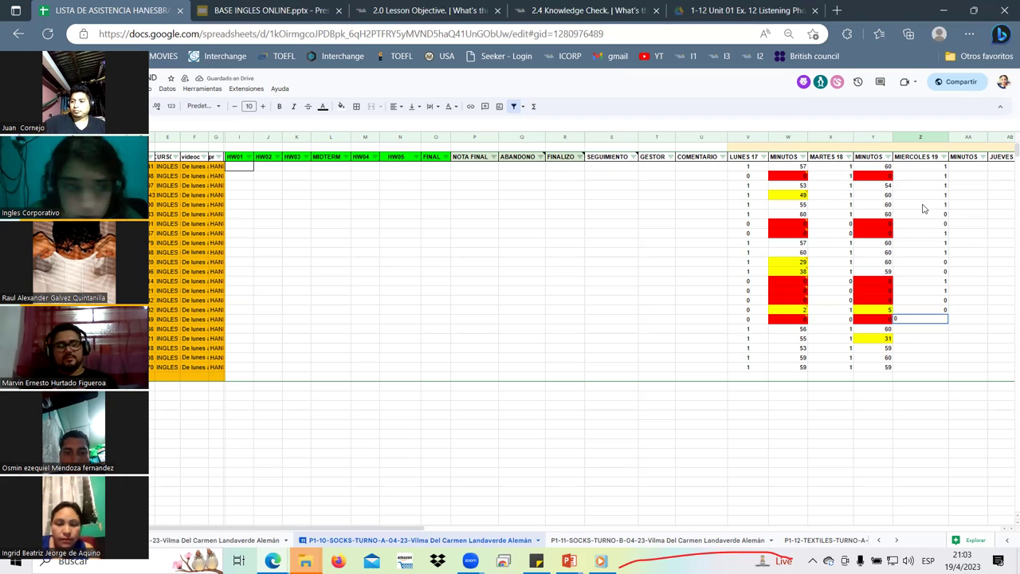
key(Return)
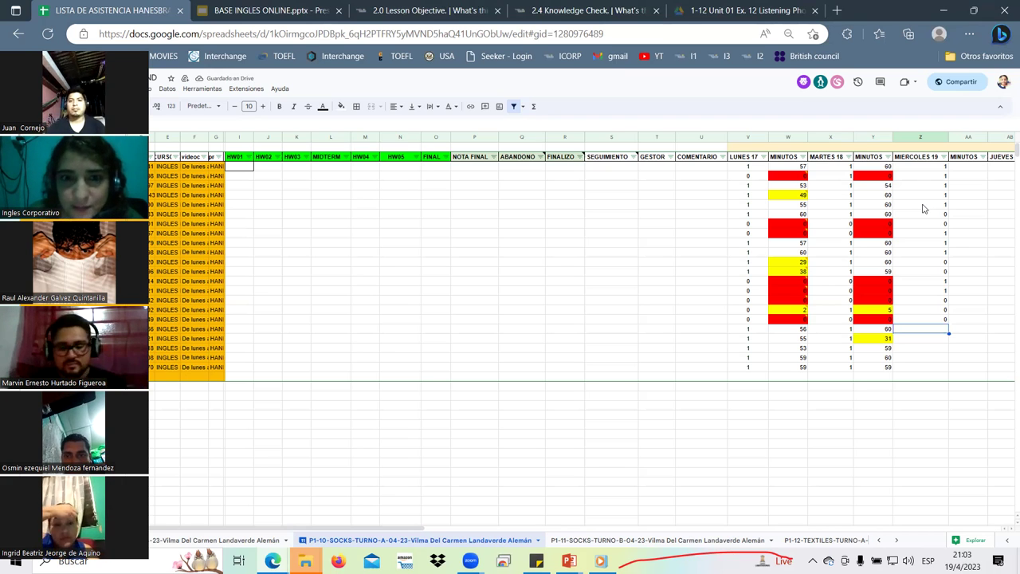
Step: Enter 1 in the MIERCOLES 19 column for the eighteenth and nineteenth students
text(1)
key(Return)
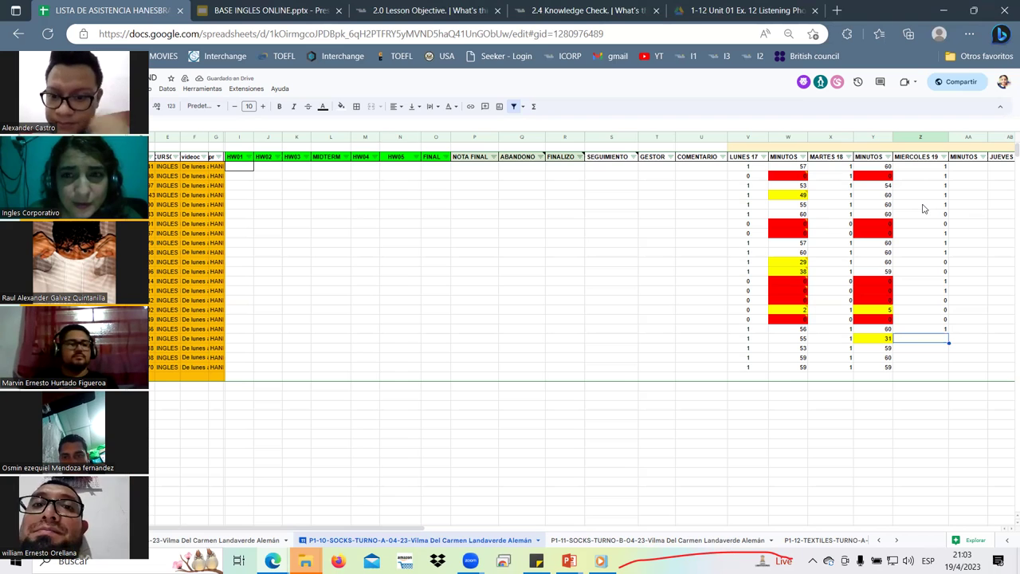
text(1)
key(Return)
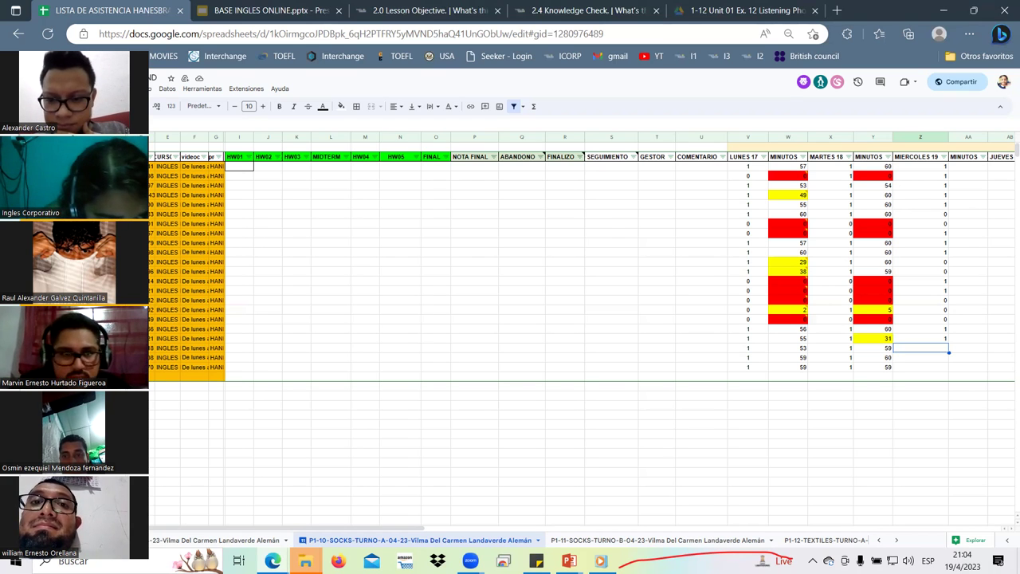
Step: Enter 1 in the MIERCOLES 19 column for the last three students, working upward from the twenty-second to the twentieth
click(16, 367)
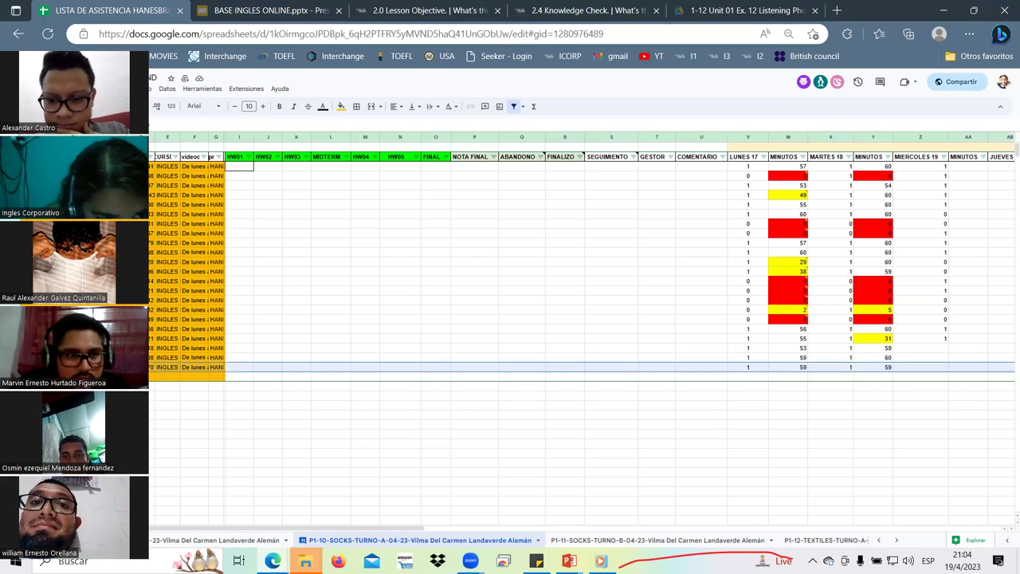
click(942, 370)
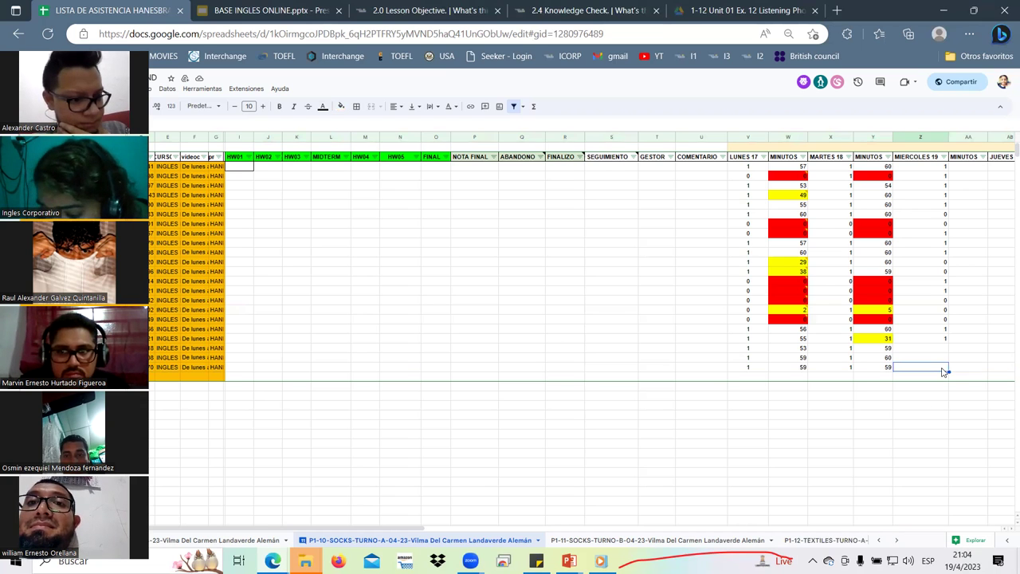
text(1)
key(Up)
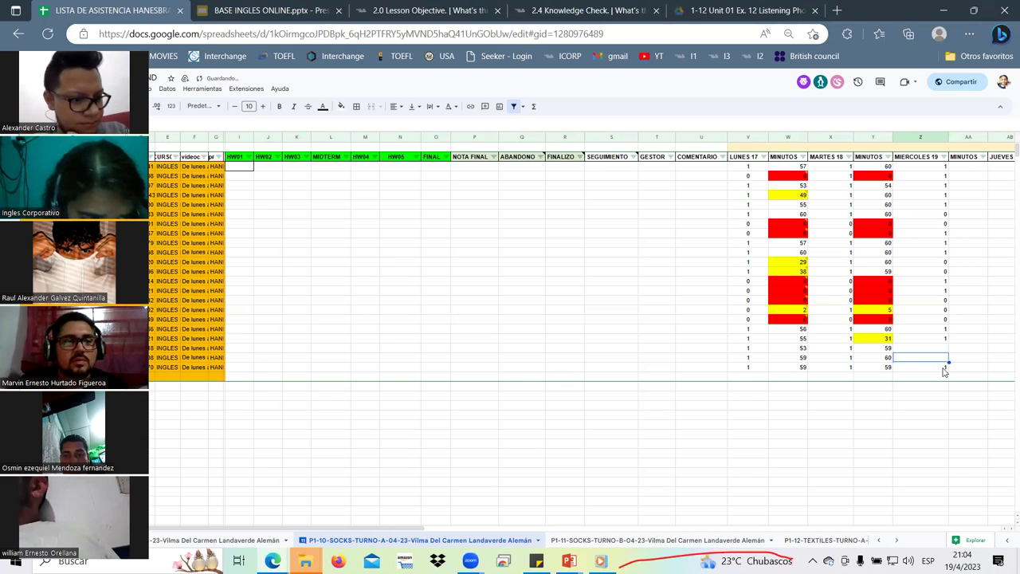
text(1)
key(Up)
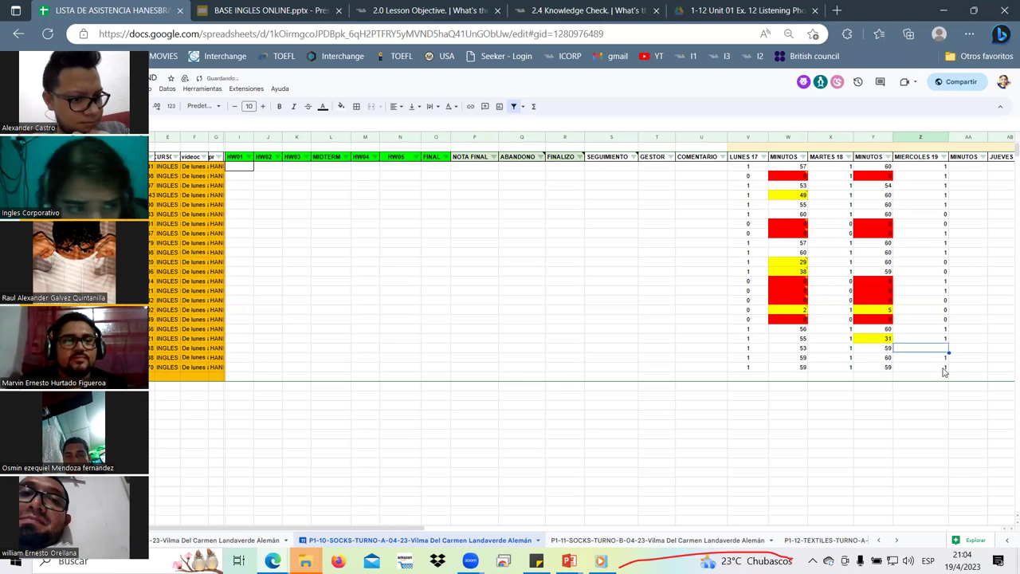
text(1)
key(Up)
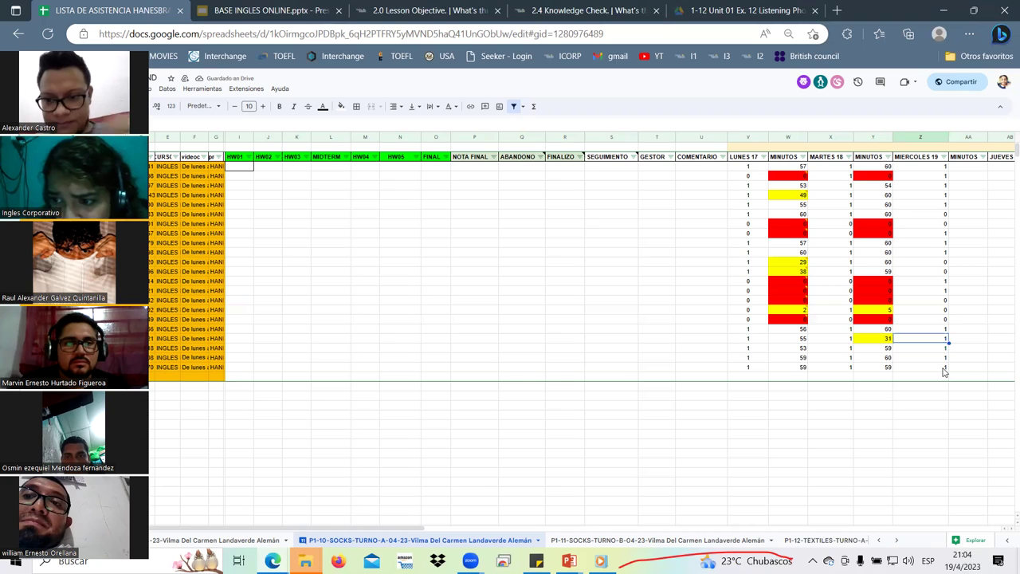
Step: Change the MIERCOLES 19 attendance of the nineteenth and eighteenth students to 0
text(0)
key(Up)
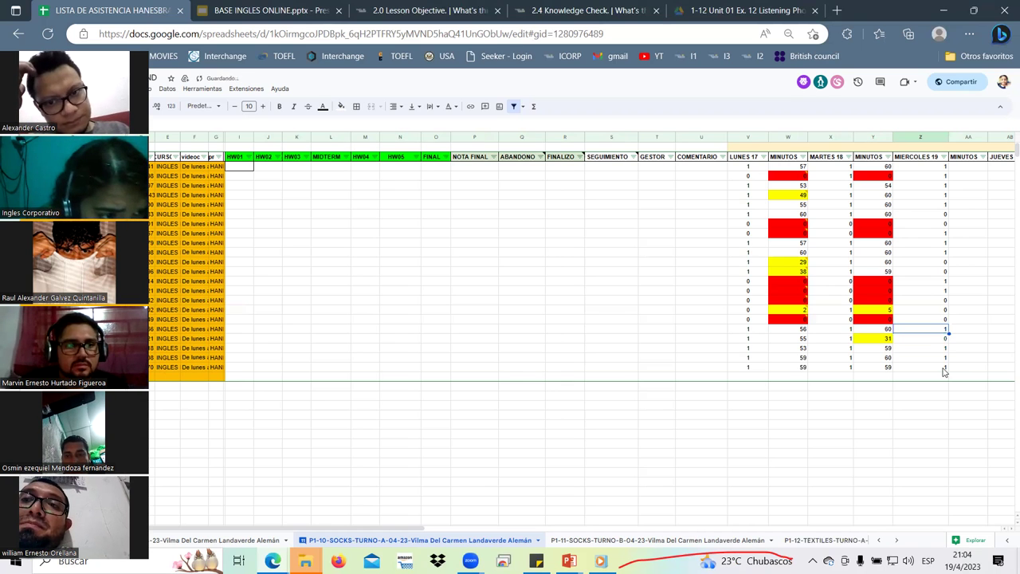
text(0)
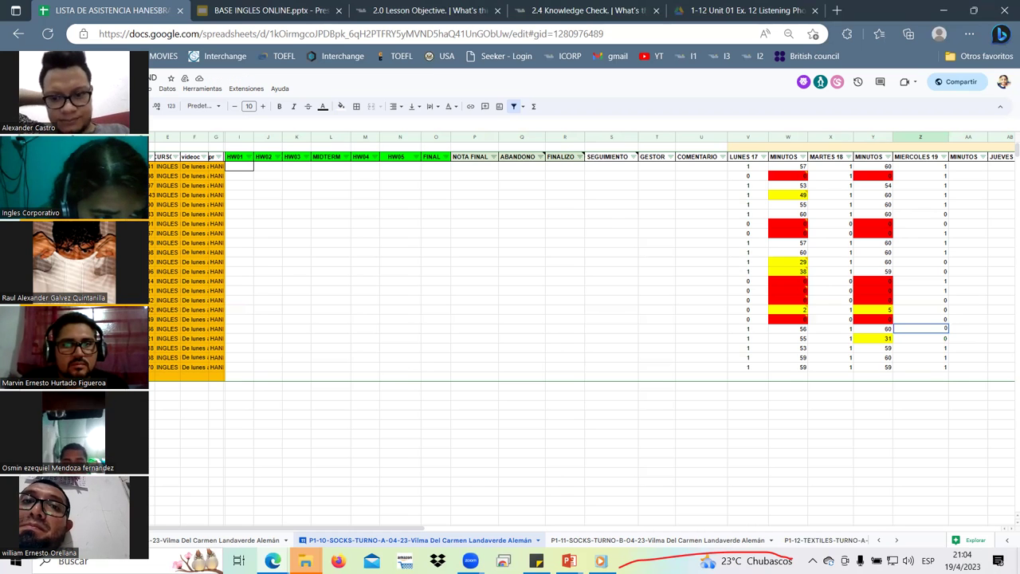
key(shift+space)
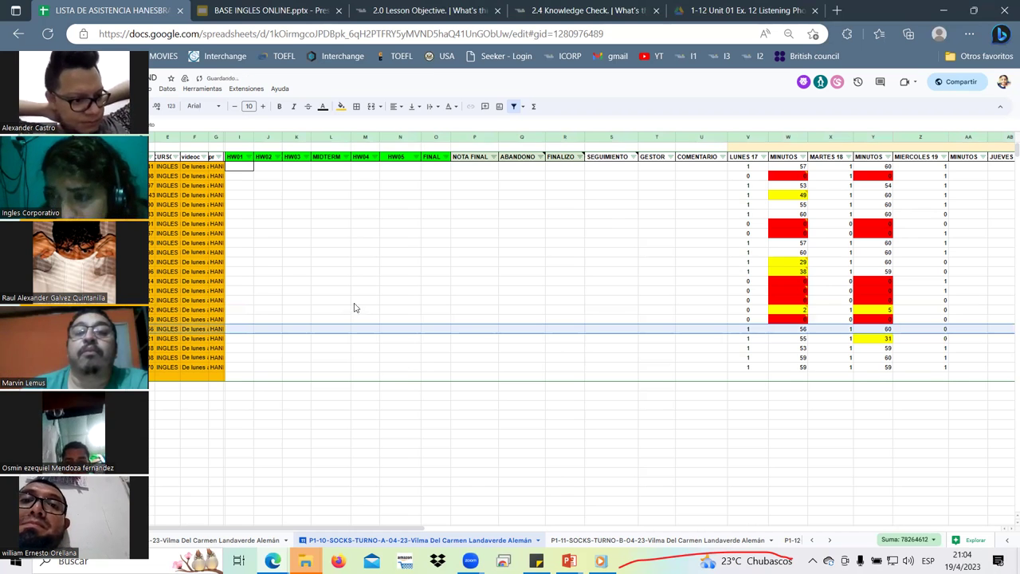
mouse_move(889, 293)
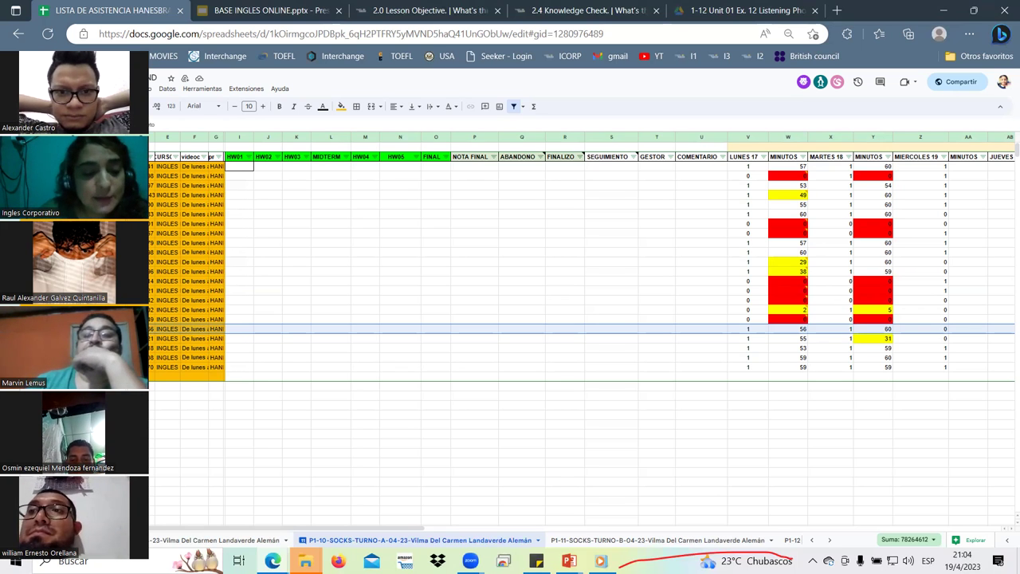
Step: Return to the 2.4 Knowledge Check page and show the questions from the backpacks one down to the cell phone one
key(ctrl+4)
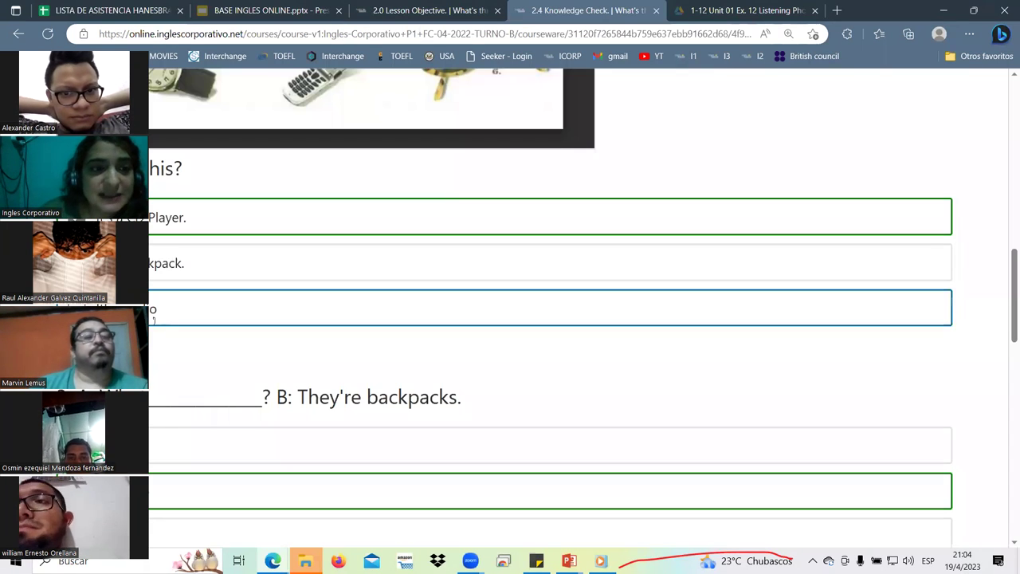
scroll(155, 318, down, 2)
scroll(156, 319, down, 2)
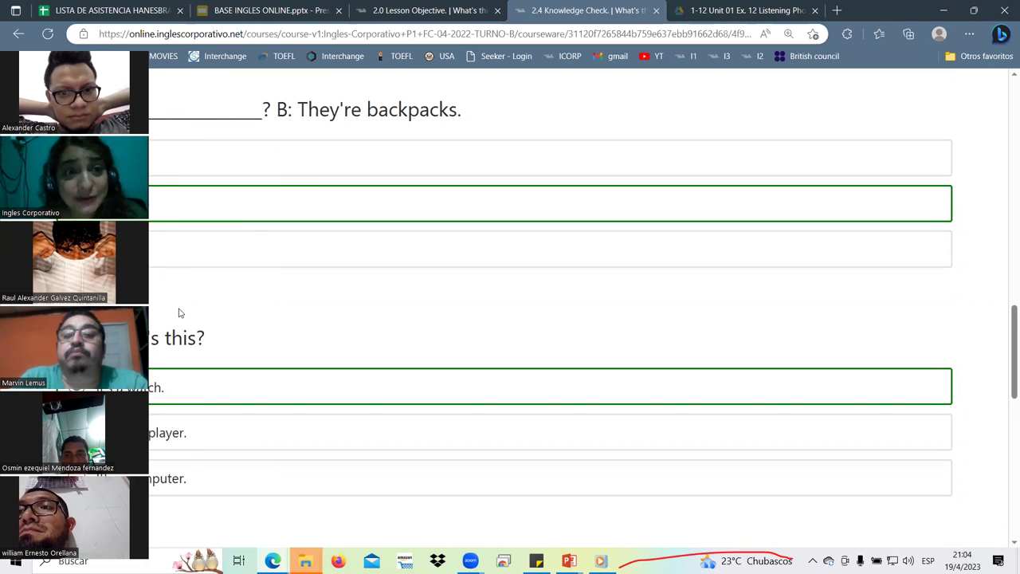
scroll(180, 312, down, 1)
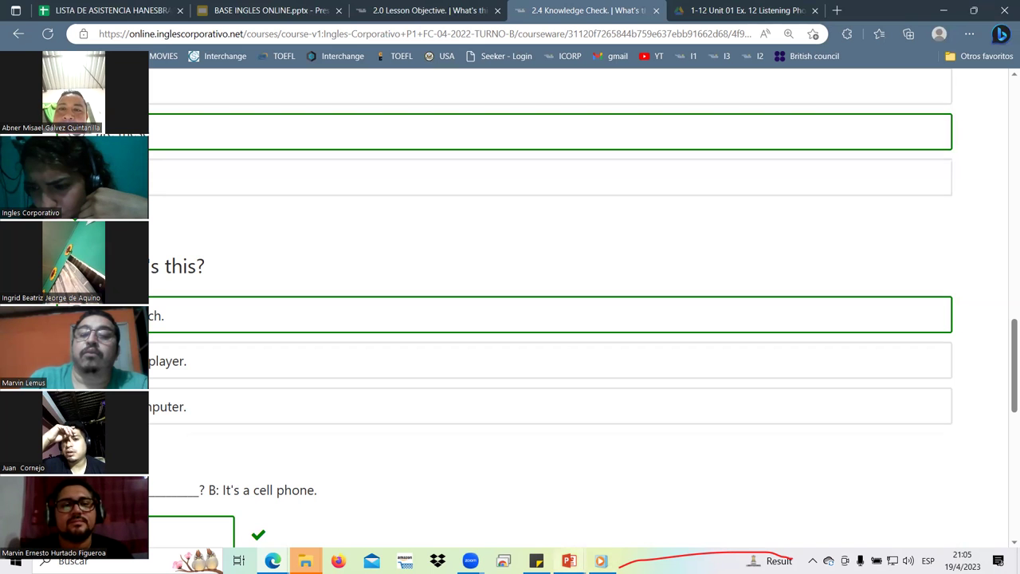
Step: Preview the open PowerPoint presentations
mouse_move(569, 561)
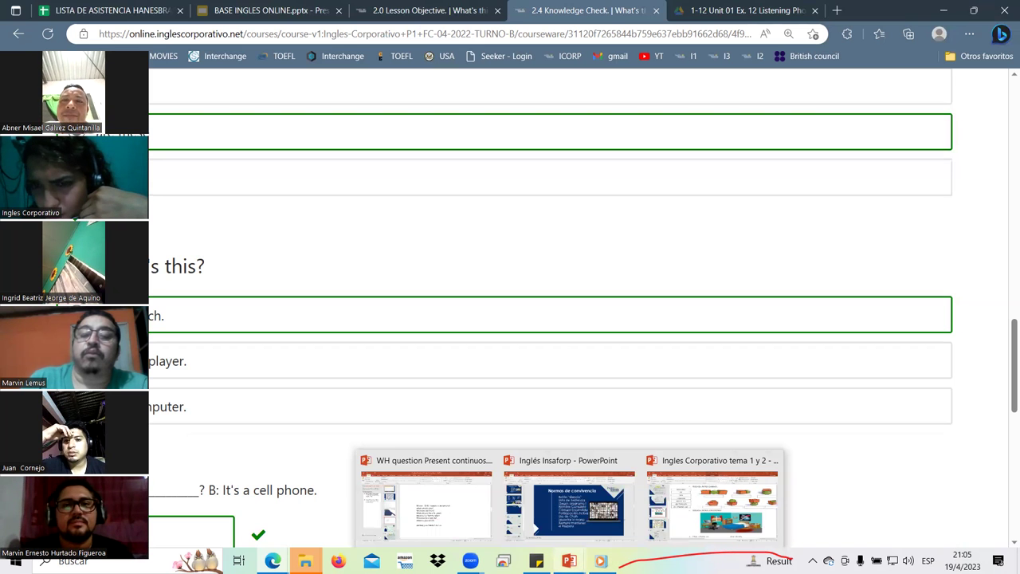